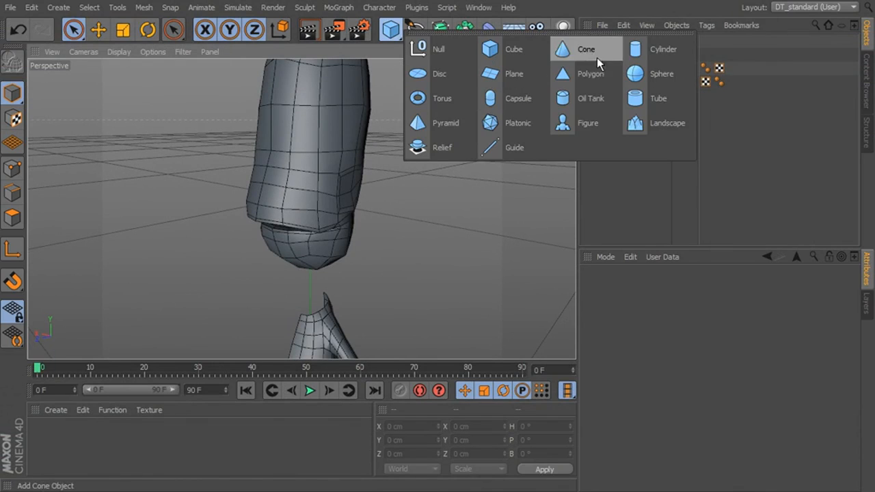
# Add a sphere primitive and raise it to about Y 252 cm, at the character's head.
pyautogui.click(657, 72)
pyautogui.keyDown('alt'); pyautogui.moveTo(438, 236); pyautogui.dragTo(494, 236); pyautogui.keyUp('alt')
pyautogui.keyDown('alt'); pyautogui.moveTo(494, 236); pyautogui.dragTo(387, 233, button='right'); pyautogui.keyUp('alt')
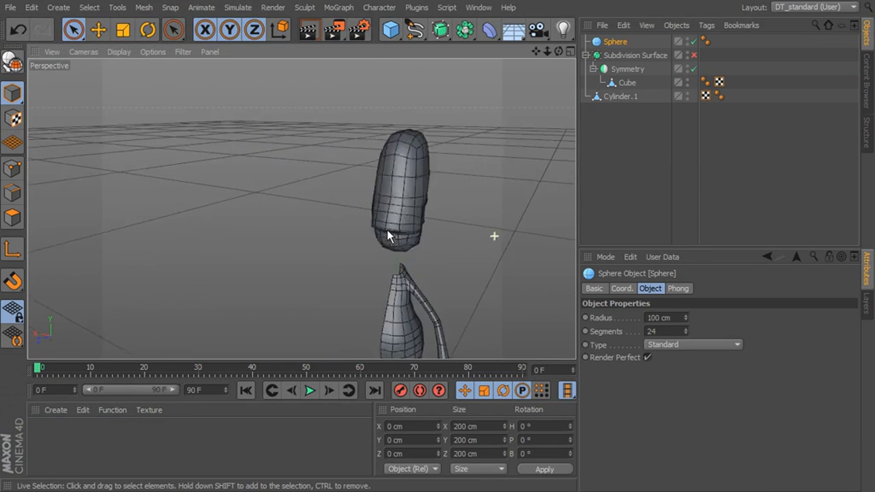
pyautogui.keyDown('alt'); pyautogui.moveTo(387, 233); pyautogui.dragTo(385, 90, button='middle'); pyautogui.keyUp('alt')
pyautogui.keyDown('alt'); pyautogui.moveTo(429, 164); pyautogui.dragTo(379, 181, button='right'); pyautogui.keyUp('alt')
pyautogui.moveTo(391, 232); pyautogui.dragTo(402, 52)
pyautogui.keyDown('alt'); pyautogui.moveTo(423, 331); pyautogui.dragTo(412, 377, button='middle'); pyautogui.keyUp('alt')
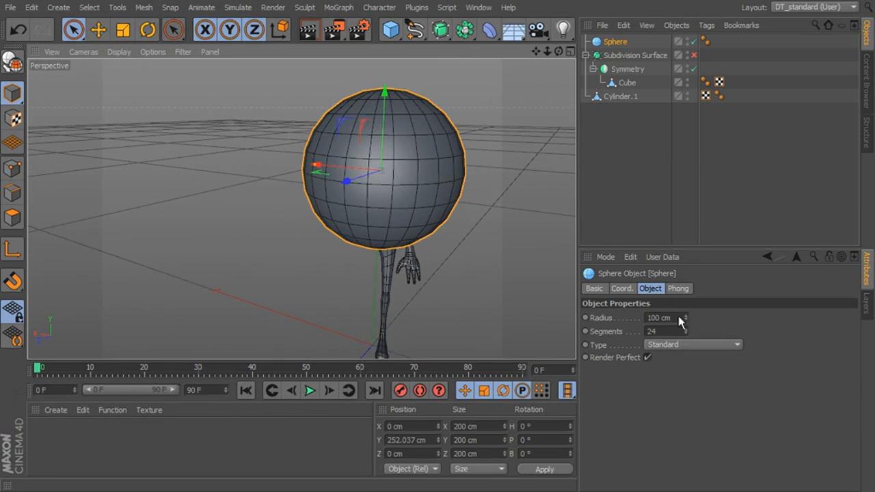
# Rotate the sphere to a pitch of 90° so its pole faces forward.
pyautogui.scroll(3, 402, 236)
pyautogui.keyDown('alt'); pyautogui.moveTo(401, 234); pyautogui.dragTo(439, 307, button='middle'); pyautogui.keyUp('alt')
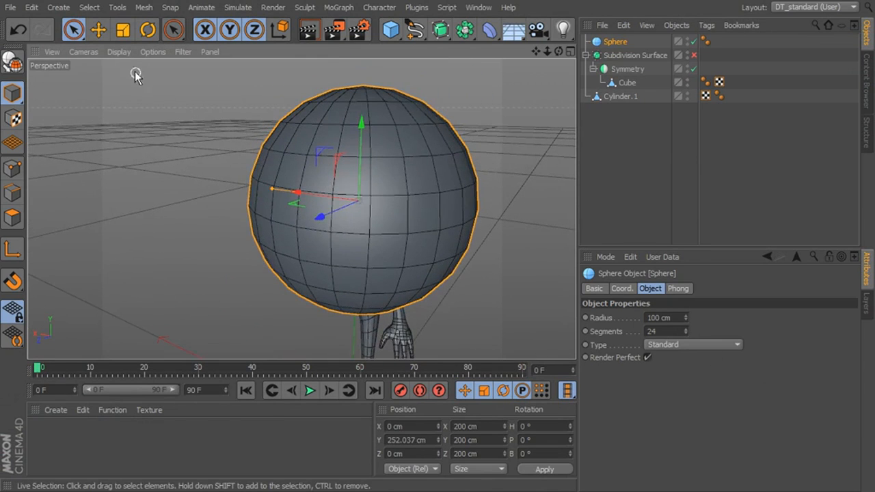
pyautogui.click(152, 30)
pyautogui.moveTo(342, 185); pyautogui.dragTo(340, 237)
pyautogui.click(564, 441)
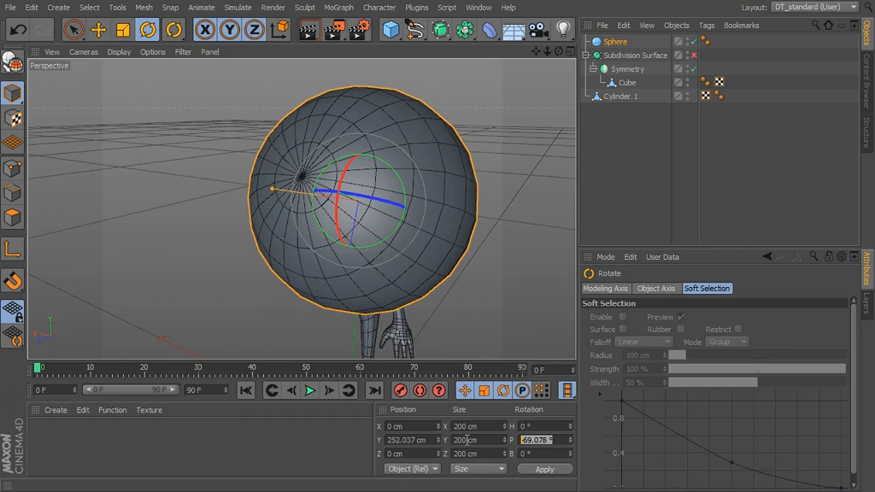
pyautogui.press('Return')
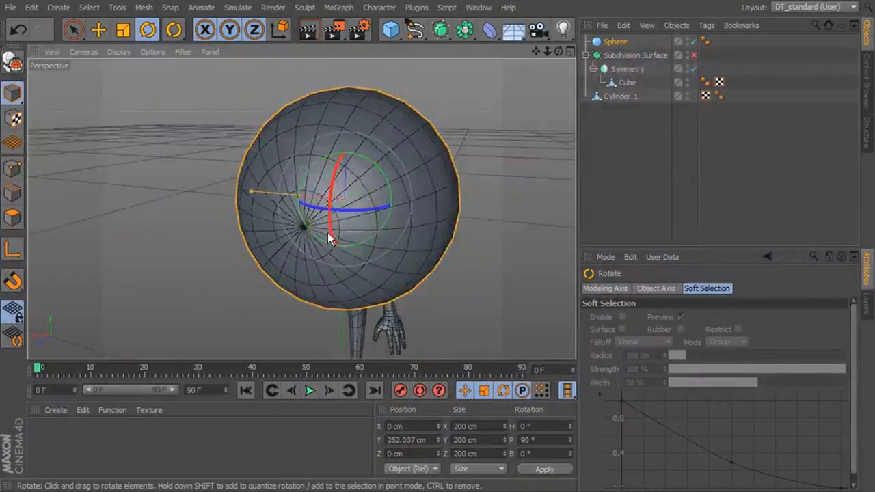
# Scale the sphere to about 36 cm and move it in front of the face, to about Y 278 cm and Z 19 cm.
pyautogui.moveTo(327, 233)
pyautogui.keyDown('alt'); pyautogui.mouseDown()
pyautogui.moveTo(250, 237)
pyautogui.moveTo(377, 242)
pyautogui.moveTo(373, 233)
pyautogui.mouseUp(); pyautogui.keyUp('alt')
pyautogui.moveTo(282, 172); pyautogui.dragTo(365, 217)
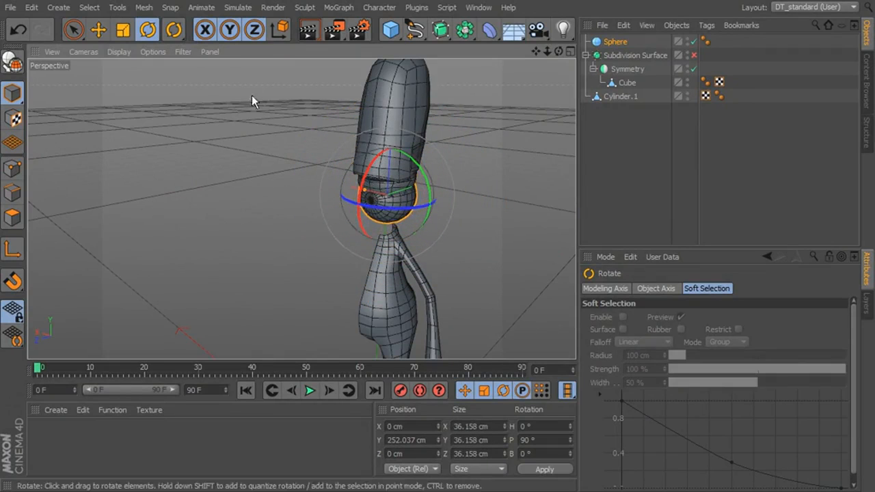
pyautogui.click(98, 30)
pyautogui.moveTo(388, 131); pyautogui.dragTo(393, 118)
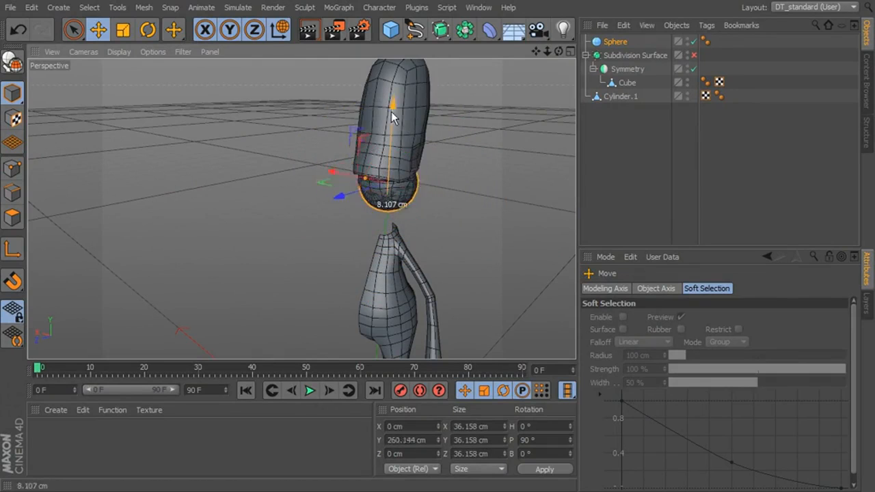
pyautogui.moveTo(392, 84); pyautogui.dragTo(392, 82)
pyautogui.moveTo(346, 166); pyautogui.dragTo(328, 177)
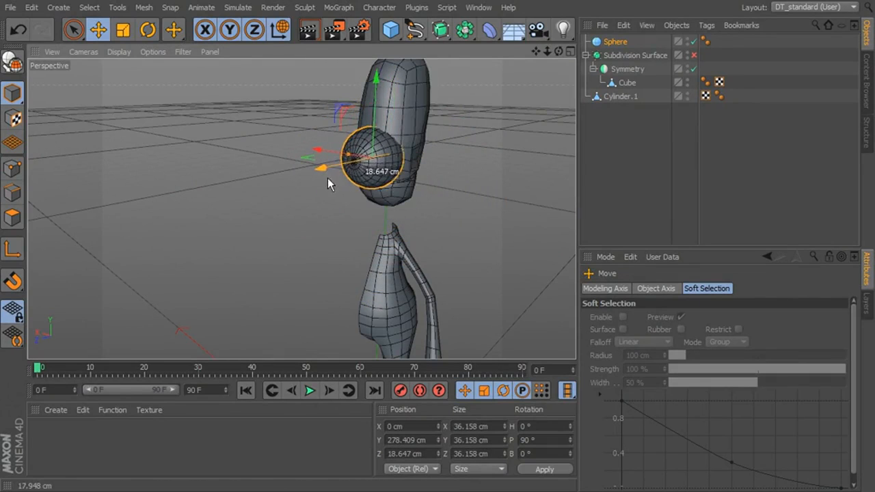
pyautogui.keyDown('alt'); pyautogui.moveTo(365, 178); pyautogui.dragTo(397, 179, button='right'); pyautogui.keyUp('alt')
pyautogui.keyDown('alt'); pyautogui.moveTo(397, 178); pyautogui.dragTo(373, 205); pyautogui.keyUp('alt')
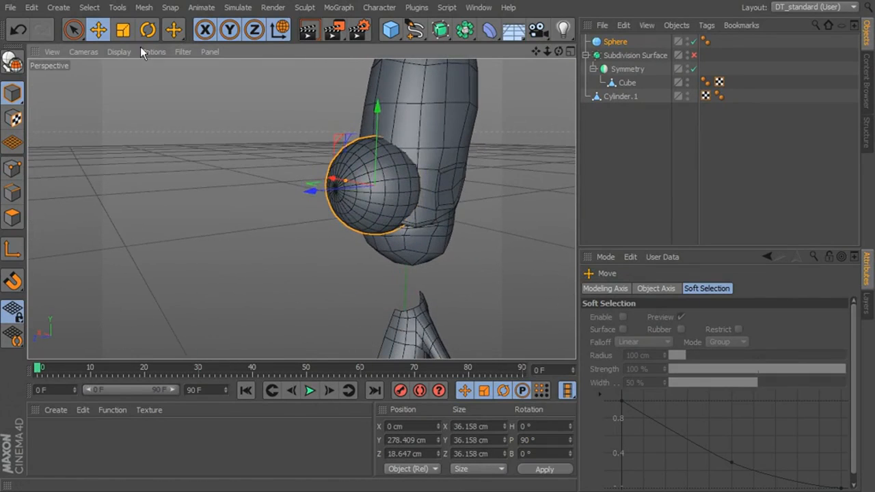
# Scale the sphere down to about 23 cm and move it forward to about Z 42 cm, clear of the face.
pyautogui.click(123, 29)
pyautogui.click(73, 29)
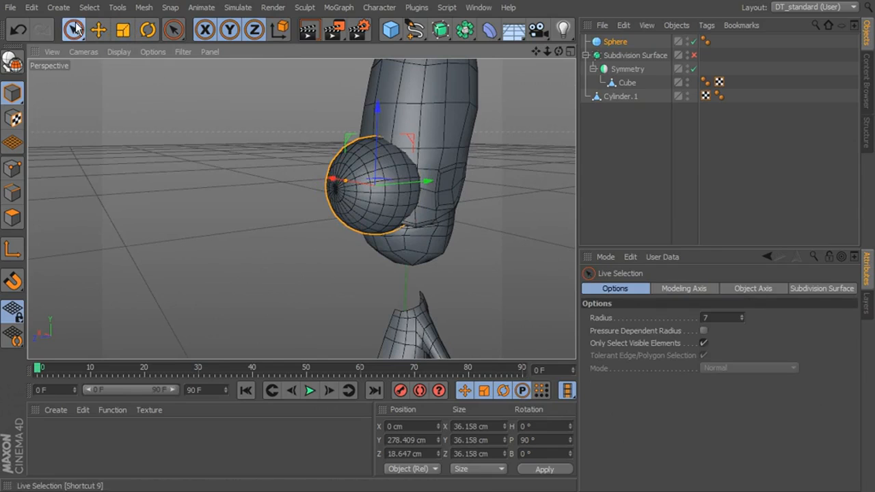
pyautogui.keyDown('alt'); pyautogui.moveTo(350, 192); pyautogui.dragTo(366, 220); pyautogui.keyUp('alt')
pyautogui.moveTo(346, 164); pyautogui.dragTo(354, 168)
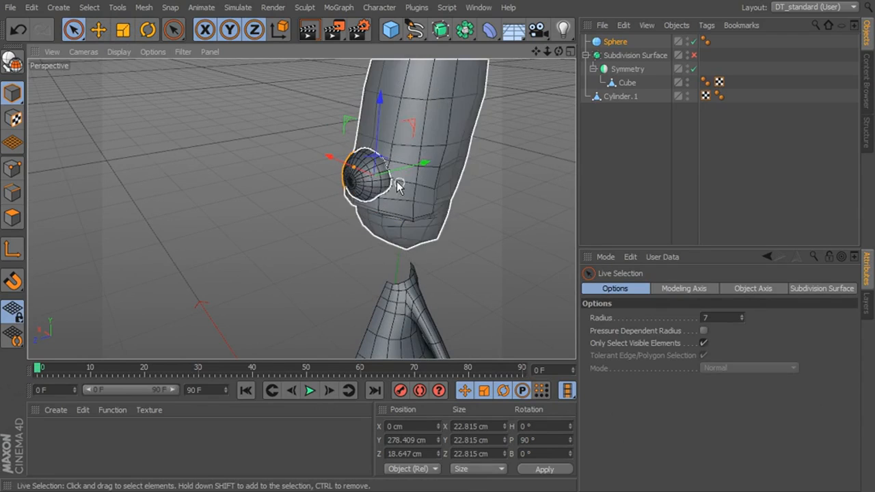
pyautogui.moveTo(419, 174); pyautogui.dragTo(374, 190)
pyautogui.keyDown('alt'); pyautogui.moveTo(374, 192); pyautogui.dragTo(440, 190, button='middle'); pyautogui.keyUp('alt')
pyautogui.keyDown('alt'); pyautogui.moveTo(418, 208); pyautogui.dragTo(522, 217, button='right'); pyautogui.keyUp('alt')
pyautogui.click(385, 274)
# Set the sphere's segments to 36.
pyautogui.keyDown('alt'); pyautogui.moveTo(395, 256); pyautogui.dragTo(404, 182); pyautogui.keyUp('alt')
pyautogui.keyDown('alt'); pyautogui.moveTo(390, 197); pyautogui.dragTo(418, 199, button='middle'); pyautogui.keyUp('alt')
pyautogui.keyDown('alt'); pyautogui.moveTo(365, 219); pyautogui.dragTo(398, 217, button='right'); pyautogui.keyUp('alt')
pyautogui.keyDown('alt'); pyautogui.moveTo(389, 219); pyautogui.dragTo(387, 248, button='middle'); pyautogui.keyUp('alt')
pyautogui.keyDown('alt'); pyautogui.moveTo(361, 253); pyautogui.dragTo(418, 247); pyautogui.keyUp('alt')
pyautogui.keyDown('alt'); pyautogui.moveTo(364, 234); pyautogui.dragTo(366, 242, button='middle'); pyautogui.keyUp('alt')
pyautogui.moveTo(368, 239)
pyautogui.keyDown('alt'); pyautogui.mouseDown(button='right')
pyautogui.moveTo(388, 228)
pyautogui.moveTo(366, 241)
pyautogui.mouseUp(button='right'); pyautogui.keyUp('alt')
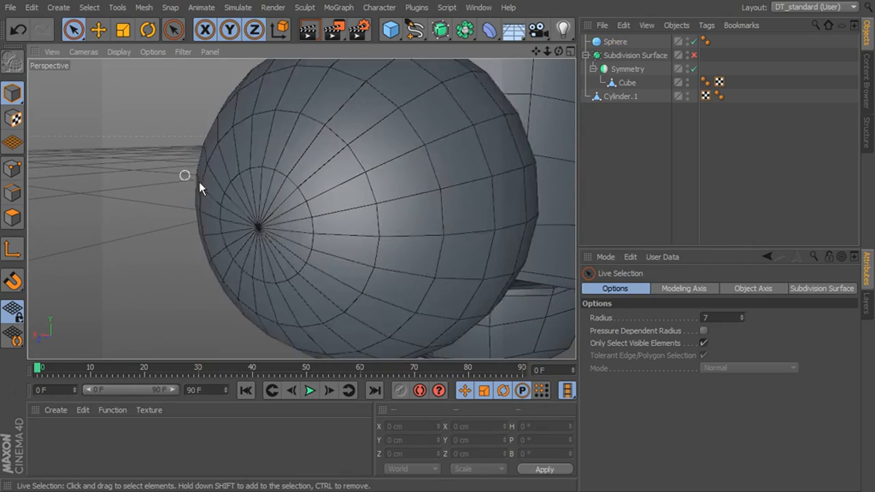
pyautogui.click(615, 42)
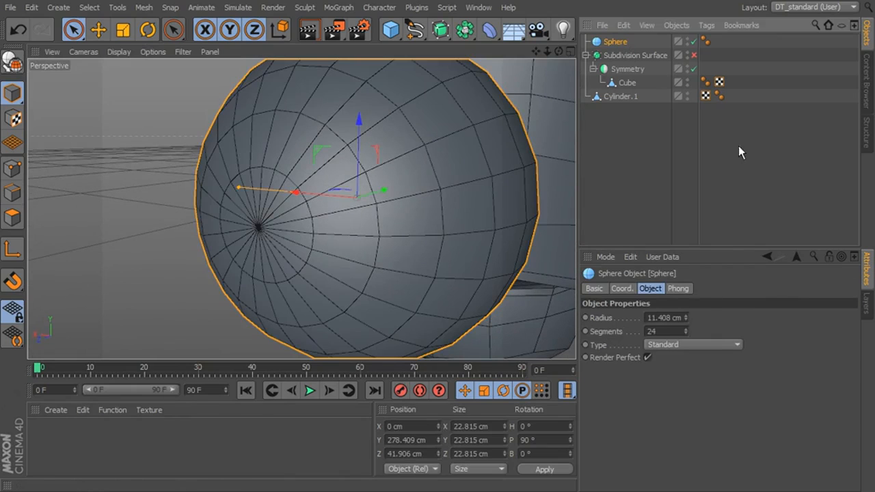
pyautogui.click(687, 330)
pyautogui.click(687, 330)
pyautogui.click(687, 330)
pyautogui.click(687, 330)
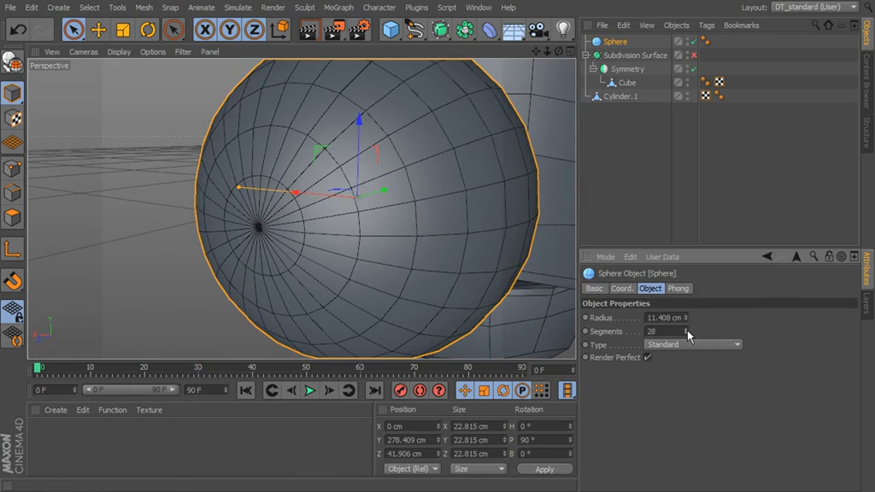
pyautogui.click(687, 330)
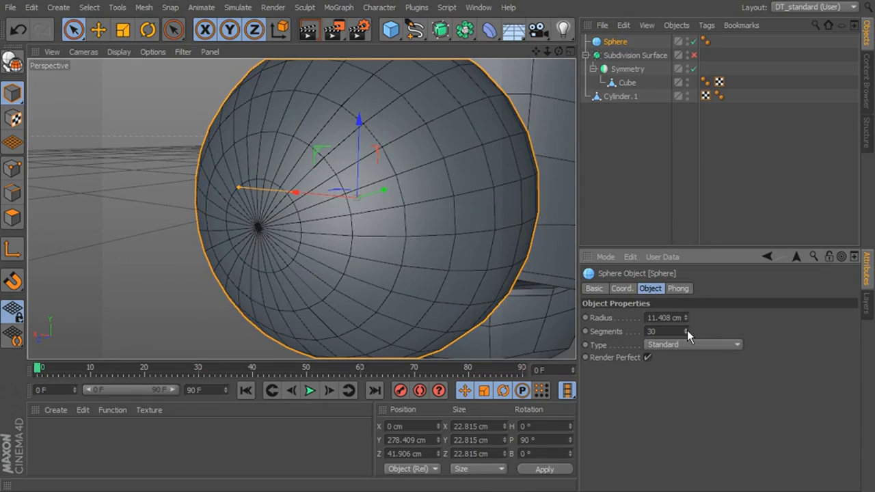
pyautogui.click(687, 330)
pyautogui.click(686, 330)
pyautogui.click(685, 330)
pyautogui.click(685, 330)
pyautogui.click(685, 330)
pyautogui.click(685, 330)
# Make the sphere editable and select the circle of polygons around its front pole.
pyautogui.moveTo(460, 237)
pyautogui.keyDown('alt'); pyautogui.mouseDown()
pyautogui.moveTo(429, 231)
pyautogui.moveTo(455, 223)
pyautogui.mouseUp(); pyautogui.keyUp('alt')
pyautogui.keyDown('alt'); pyautogui.moveTo(455, 223); pyautogui.dragTo(412, 228, button='right'); pyautogui.keyUp('alt')
pyautogui.keyDown('alt'); pyautogui.moveTo(412, 228); pyautogui.dragTo(382, 250); pyautogui.keyUp('alt')
pyautogui.click(270, 262)
pyautogui.moveTo(382, 248)
pyautogui.keyDown('alt'); pyautogui.mouseDown(button='right')
pyautogui.moveTo(414, 245)
pyautogui.moveTo(381, 253)
pyautogui.mouseUp(button='right'); pyautogui.keyUp('alt')
pyautogui.keyDown('alt'); pyautogui.moveTo(381, 253); pyautogui.dragTo(304, 236); pyautogui.keyUp('alt')
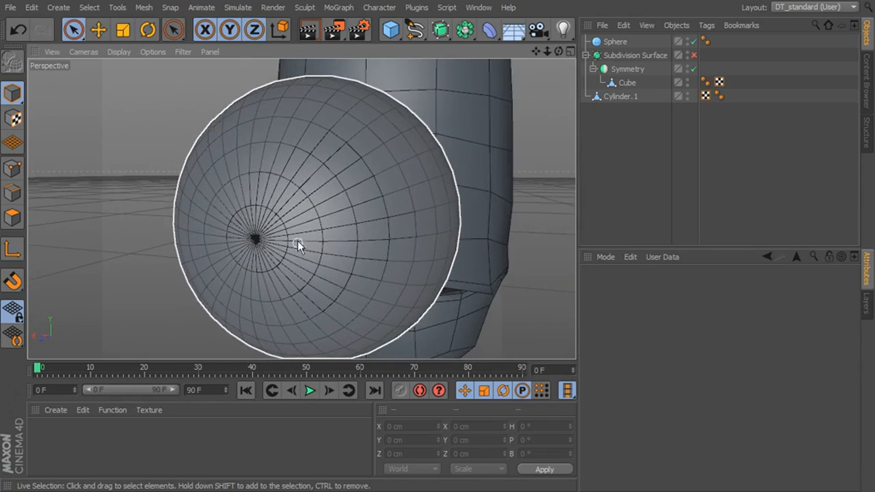
pyautogui.keyDown('alt'); pyautogui.moveTo(268, 249); pyautogui.dragTo(313, 239, button='right'); pyautogui.keyUp('alt')
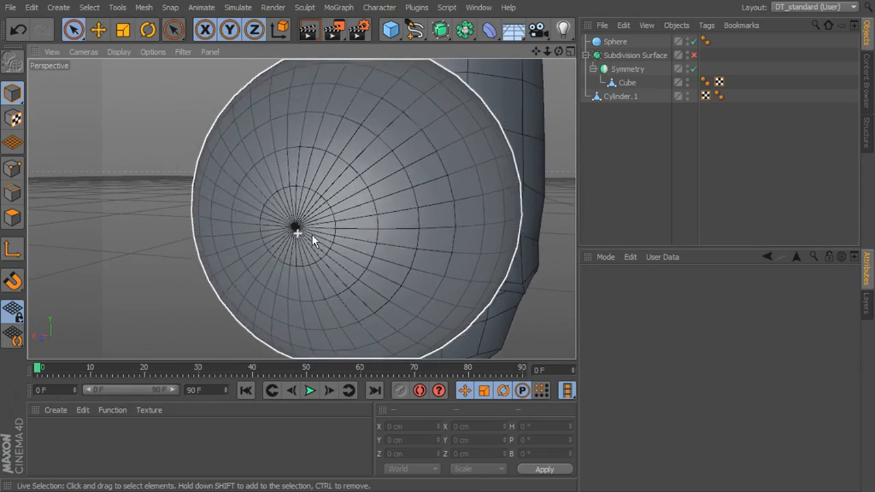
pyautogui.click(18, 222)
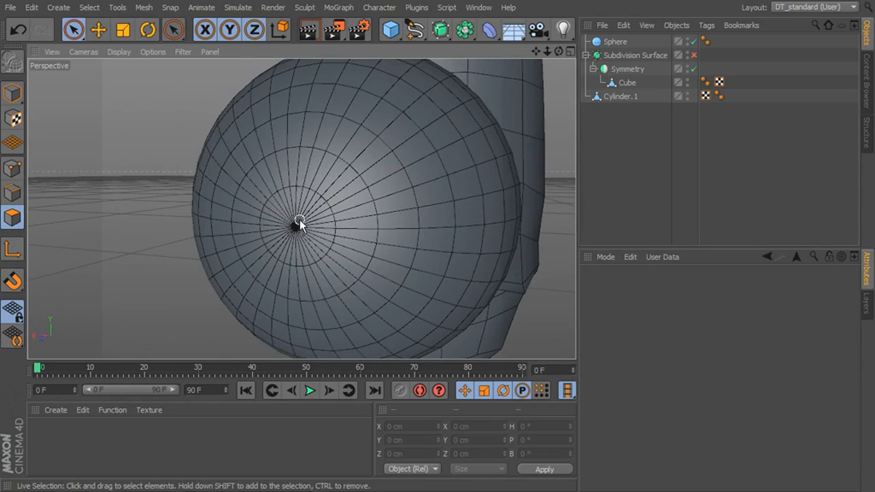
pyautogui.click(614, 41)
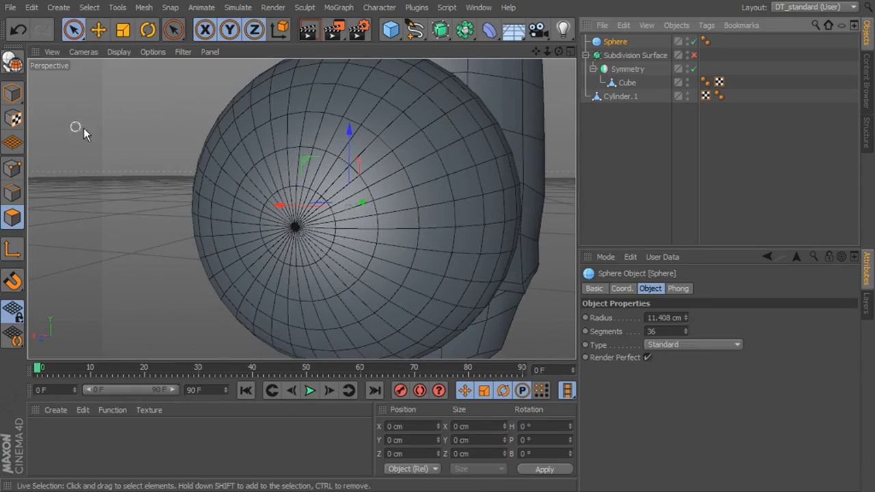
pyautogui.click(12, 62)
pyautogui.moveTo(312, 249)
pyautogui.mouseDown()
pyautogui.moveTo(289, 226)
pyautogui.moveTo(298, 227)
pyautogui.mouseUp()
# Flatten the selected pole polygons and sink them into the sphere to about Y -9.84 cm.
pyautogui.keyDown('alt'); pyautogui.moveTo(366, 259); pyautogui.dragTo(391, 153); pyautogui.keyUp('alt')
pyautogui.click(123, 30)
pyautogui.keyDown('alt'); pyautogui.moveTo(302, 152); pyautogui.dragTo(285, 189); pyautogui.keyUp('alt')
pyautogui.keyDown('alt'); pyautogui.moveTo(285, 189); pyautogui.dragTo(329, 190, button='right'); pyautogui.keyUp('alt')
pyautogui.moveTo(404, 169)
pyautogui.mouseDown()
pyautogui.moveTo(336, 190)
pyautogui.moveTo(345, 152)
pyautogui.moveTo(282, 158)
pyautogui.moveTo(208, 125)
pyautogui.moveTo(123, 134)
pyautogui.moveTo(236, 133)
pyautogui.moveTo(403, 157)
pyautogui.mouseUp()
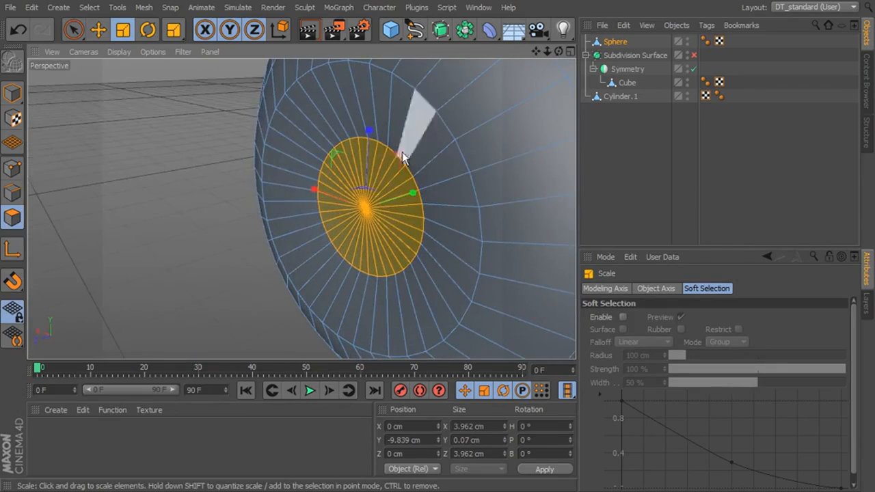
# Push the selected polygons slightly deeper into the sphere, to about Y -9.7 cm.
pyautogui.click(96, 30)
pyautogui.moveTo(305, 227); pyautogui.dragTo(315, 222)
pyautogui.click(198, 233)
pyautogui.keyDown('alt'); pyautogui.moveTo(198, 233); pyautogui.dragTo(371, 214); pyautogui.keyUp('alt')
pyautogui.hotkey('ctrl', 'z')
pyautogui.moveTo(311, 225); pyautogui.dragTo(299, 226)
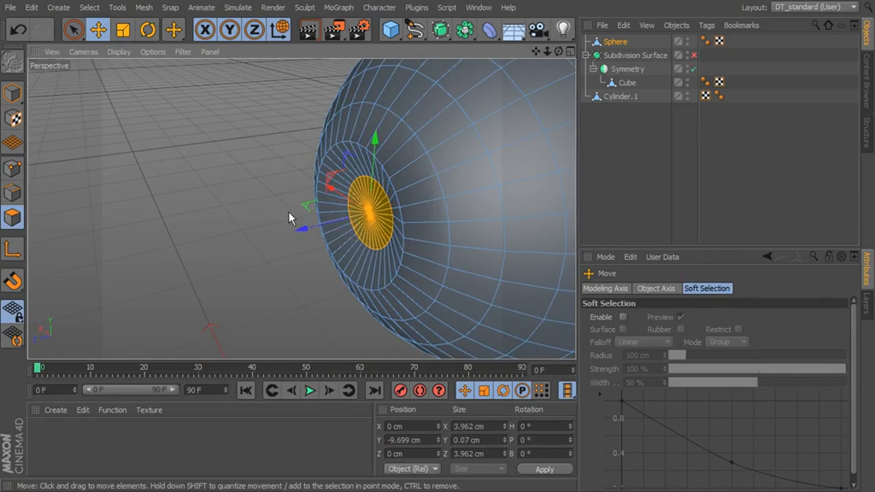
pyautogui.hotkey('ctrl', 'z')
pyautogui.keyDown('alt'); pyautogui.moveTo(234, 203); pyautogui.dragTo(414, 173); pyautogui.keyUp('alt')
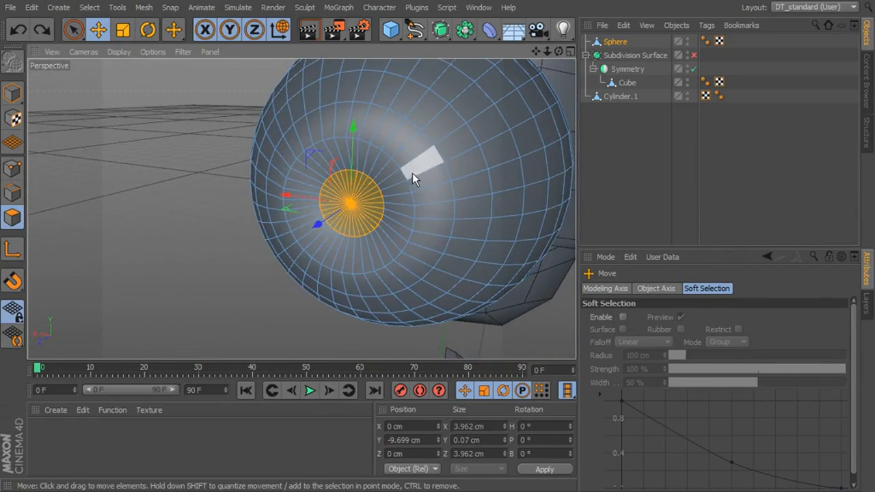
# Scale the sunken pole polygons up slightly and clear the polygon selection.
pyautogui.click(123, 30)
pyautogui.moveTo(360, 199); pyautogui.dragTo(369, 195)
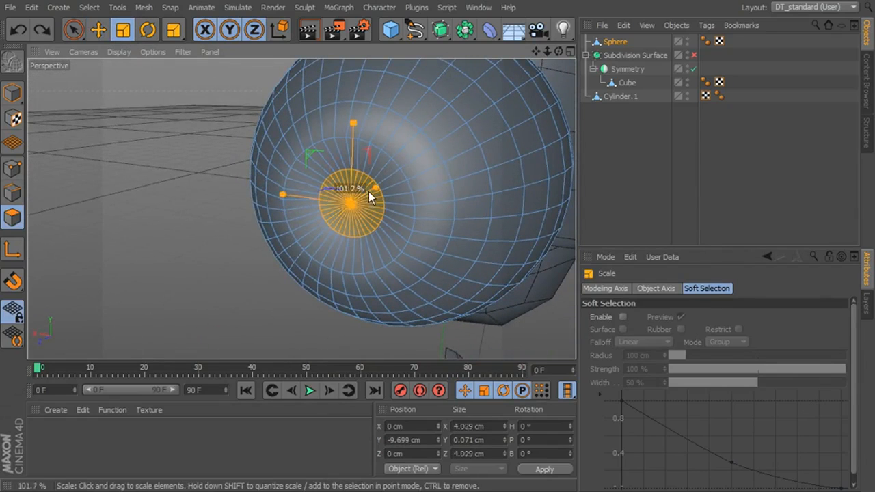
pyautogui.moveTo(441, 203); pyautogui.dragTo(304, 216)
pyautogui.keyDown('alt'); pyautogui.moveTo(301, 209); pyautogui.dragTo(257, 232, button='middle'); pyautogui.keyUp('alt')
pyautogui.click(225, 258)
pyautogui.keyDown('alt'); pyautogui.moveTo(326, 274); pyautogui.dragTo(301, 239); pyautogui.keyUp('alt')
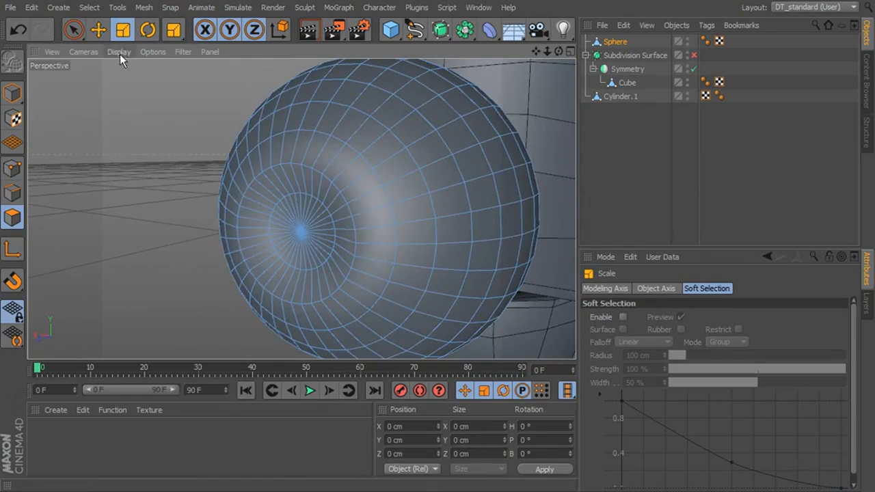
# Return to model mode, deselect the sphere and display the view with Gouraud shading without lines.
pyautogui.click(12, 93)
pyautogui.click(179, 114)
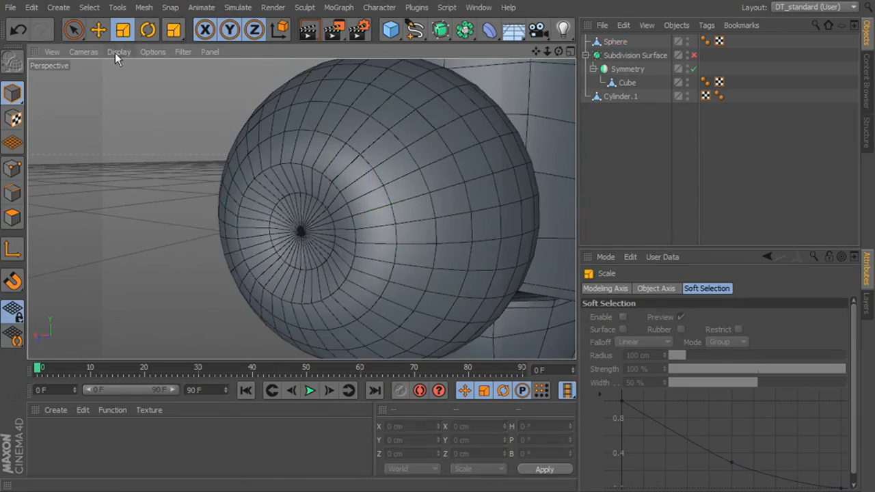
pyautogui.click(115, 53)
pyautogui.click(140, 72)
pyautogui.moveTo(303, 157)
pyautogui.keyDown('alt'); pyautogui.mouseDown()
pyautogui.moveTo(437, 170)
pyautogui.moveTo(302, 162)
pyautogui.moveTo(318, 183)
pyautogui.moveTo(343, 186)
pyautogui.mouseUp(); pyautogui.keyUp('alt')
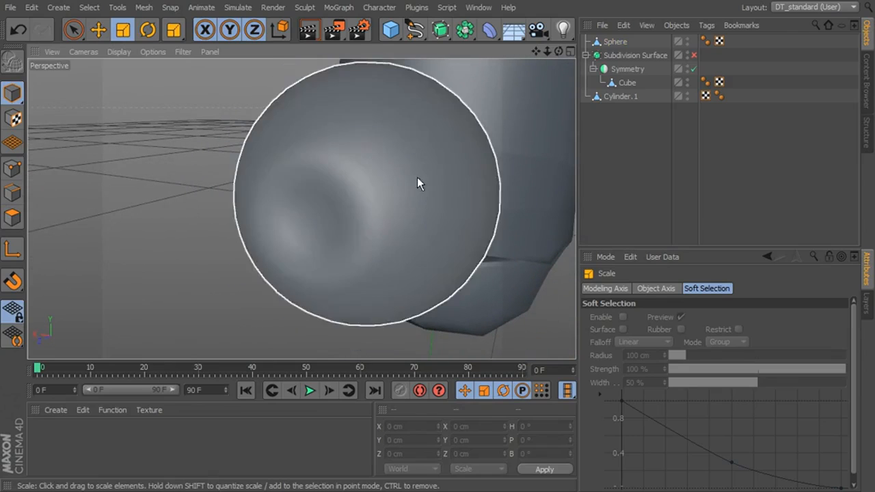
# Set the Phong angle of the sphere's Phong tag to 30° and then to 20°, and deselect the sphere.
pyautogui.click(418, 183)
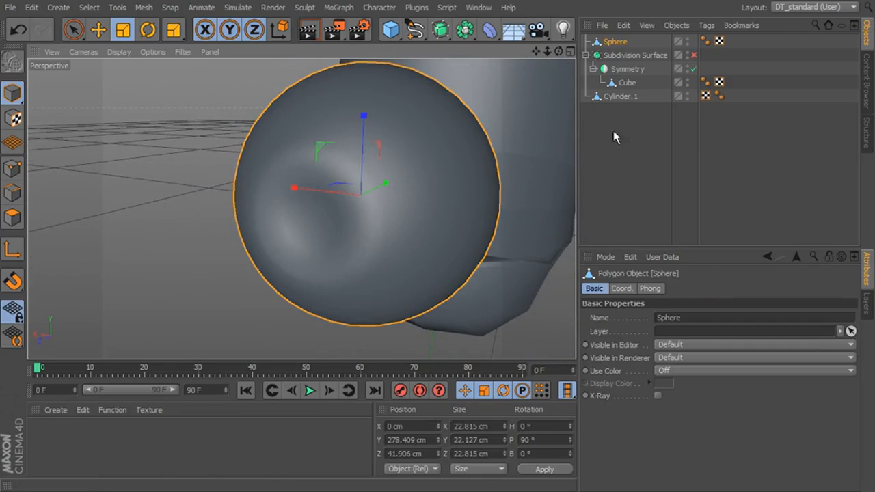
pyautogui.click(703, 41)
pyautogui.click(675, 329)
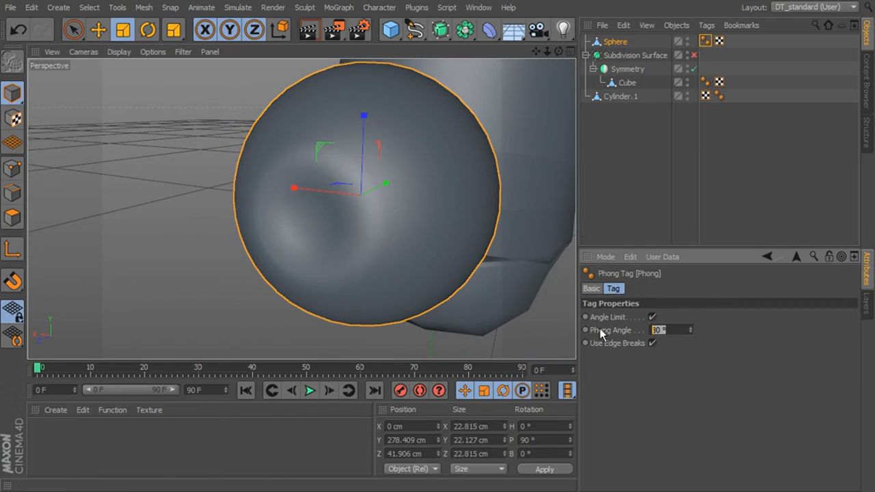
pyautogui.write('30')
pyautogui.press('Return')
pyautogui.keyDown('alt'); pyautogui.moveTo(519, 311); pyautogui.dragTo(453, 244); pyautogui.keyUp('alt')
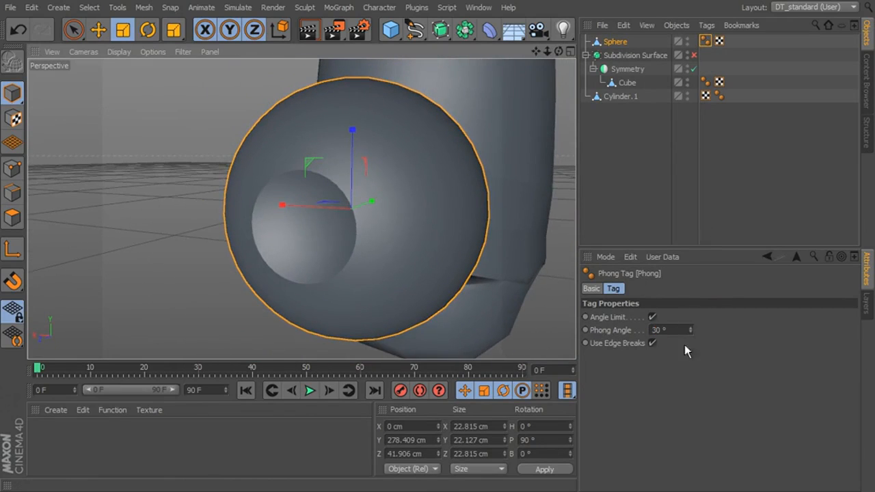
pyautogui.doubleClick(666, 329)
pyautogui.write('20')
pyautogui.press('Return')
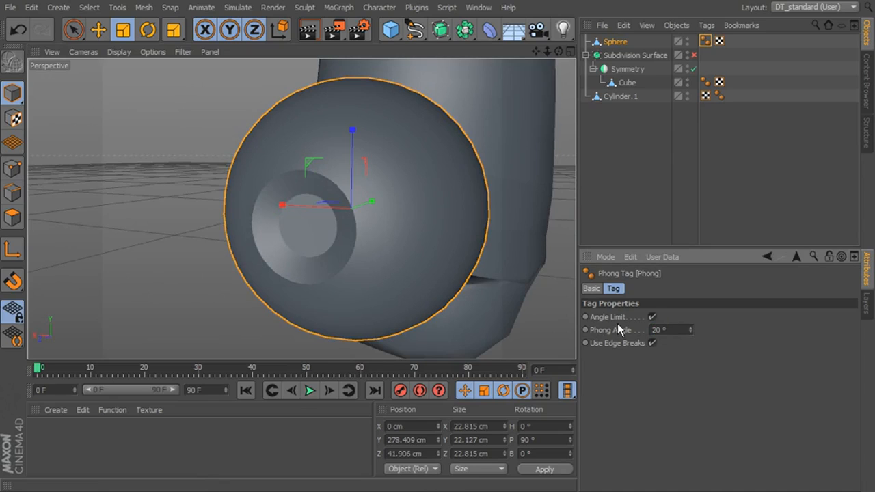
pyautogui.click(160, 151)
# Select the sphere for moving and switch the view back to Gouraud shading with lines.
pyautogui.moveTo(334, 212)
pyautogui.keyDown('alt'); pyautogui.mouseDown()
pyautogui.moveTo(301, 178)
pyautogui.moveTo(407, 220)
pyautogui.moveTo(335, 178)
pyautogui.moveTo(294, 196)
pyautogui.moveTo(323, 220)
pyautogui.moveTo(348, 215)
pyautogui.mouseUp(); pyautogui.keyUp('alt')
pyautogui.keyDown('alt'); pyautogui.moveTo(348, 208); pyautogui.dragTo(318, 208, button='middle'); pyautogui.keyUp('alt')
pyautogui.keyDown('alt'); pyautogui.moveTo(415, 214); pyautogui.dragTo(369, 207, button='right'); pyautogui.keyUp('alt')
pyautogui.keyDown('alt'); pyautogui.moveTo(369, 207); pyautogui.dragTo(332, 246); pyautogui.keyUp('alt')
pyautogui.click(617, 43)
pyautogui.keyDown('alt'); pyautogui.moveTo(463, 171); pyautogui.dragTo(236, 149); pyautogui.keyUp('alt')
pyautogui.click(74, 28)
pyautogui.click(98, 29)
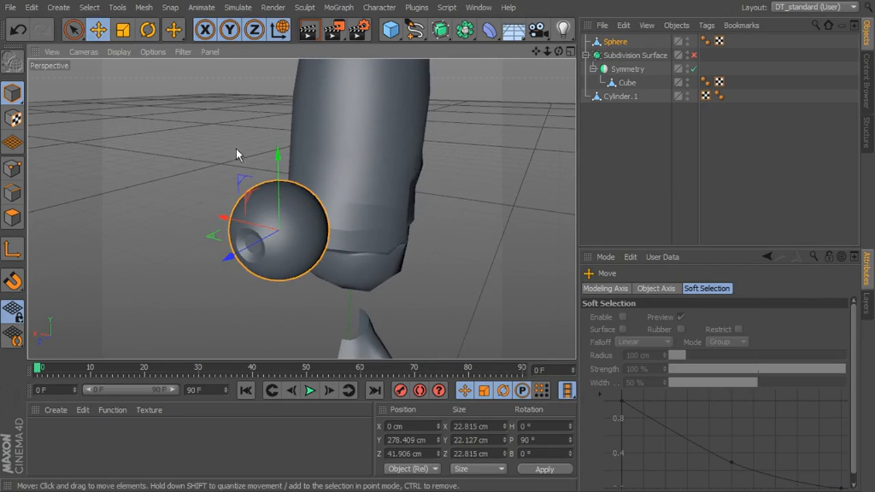
pyautogui.click(108, 52)
pyautogui.click(138, 80)
# Move the sphere into the eye area at about X -14.7 cm and Z -1.9 cm, and scale it to about 18 cm.
pyautogui.moveTo(235, 255)
pyautogui.mouseDown()
pyautogui.moveTo(309, 226)
pyautogui.moveTo(293, 190)
pyautogui.moveTo(429, 218)
pyautogui.moveTo(303, 207)
pyautogui.moveTo(283, 222)
pyautogui.moveTo(326, 219)
pyautogui.mouseUp()
pyautogui.keyDown('alt'); pyautogui.moveTo(416, 230); pyautogui.dragTo(362, 194); pyautogui.keyUp('alt')
pyautogui.press('s')
pyautogui.moveTo(311, 204)
pyautogui.mouseDown()
pyautogui.moveTo(265, 206)
pyautogui.moveTo(295, 203)
pyautogui.mouseUp()
pyautogui.click(117, 33)
pyautogui.moveTo(373, 192); pyautogui.dragTo(284, 221)
# Rotate the sphere to a bank of about 36° so its dent points outward from the face.
pyautogui.click(145, 32)
pyautogui.keyDown('alt'); pyautogui.moveTo(308, 157); pyautogui.dragTo(446, 194); pyautogui.keyUp('alt')
pyautogui.moveTo(316, 208); pyautogui.dragTo(399, 233)
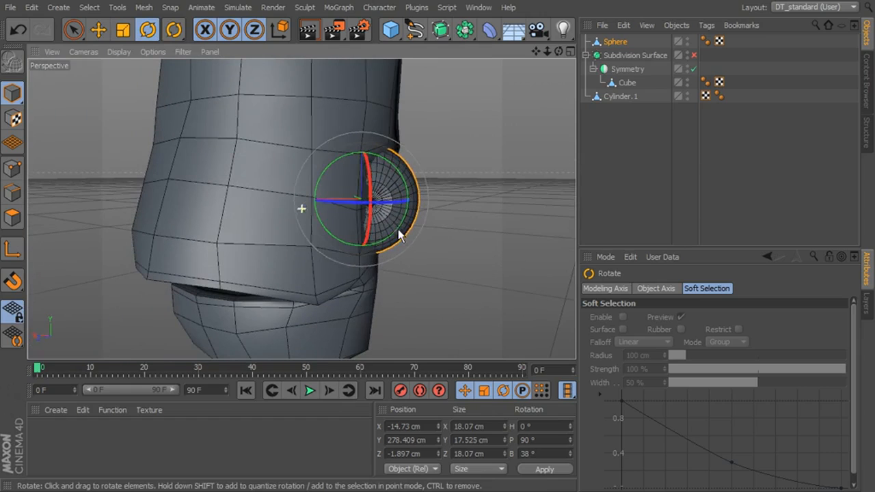
pyautogui.moveTo(382, 203); pyautogui.dragTo(380, 203)
pyautogui.keyDown('alt'); pyautogui.moveTo(380, 203); pyautogui.dragTo(329, 211); pyautogui.keyUp('alt')
# Shift the sphere outward to about X -15.5 cm and scale it down to about 16.2 cm.
pyautogui.click(99, 31)
pyautogui.keyDown('alt'); pyautogui.moveTo(315, 179); pyautogui.dragTo(336, 189); pyautogui.keyUp('alt')
pyautogui.click(123, 30)
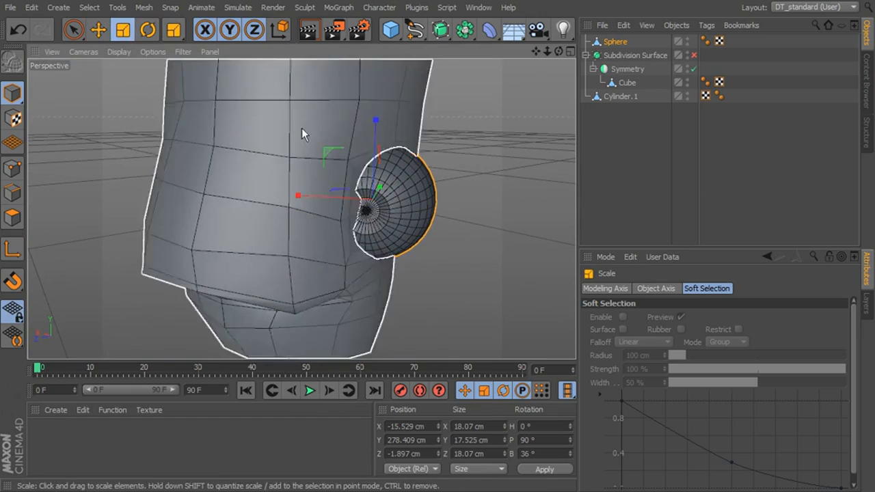
pyautogui.moveTo(396, 199); pyautogui.dragTo(341, 214)
# Check the sphere against the reference in the right and front views and move it outward to about X -18.9 cm.
pyautogui.middleClick(451, 248)
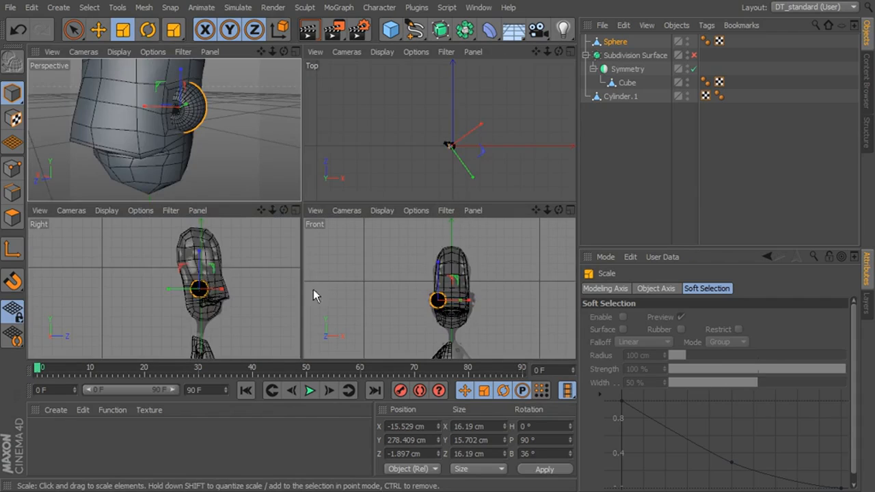
pyautogui.scroll(10, 232, 304)
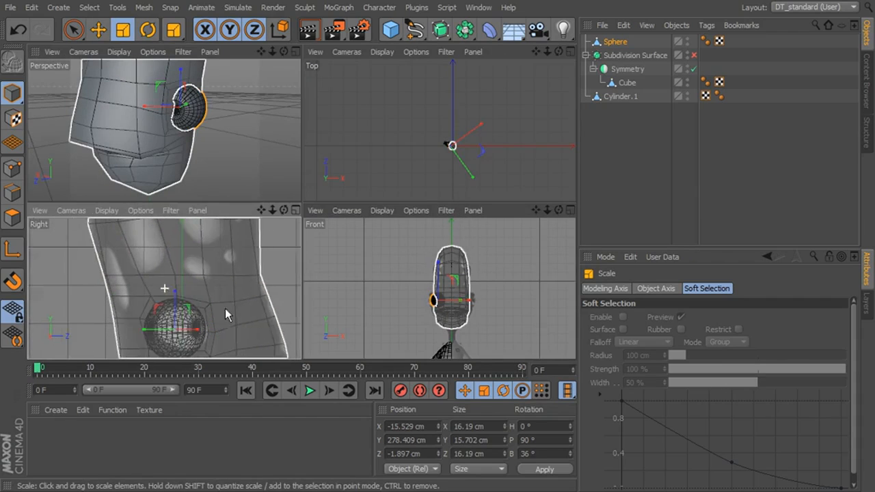
pyautogui.keyDown('alt'); pyautogui.moveTo(226, 309); pyautogui.dragTo(209, 246, button='middle'); pyautogui.keyUp('alt')
pyautogui.keyDown('alt'); pyautogui.moveTo(413, 280); pyautogui.dragTo(438, 278, button='middle'); pyautogui.keyUp('alt')
pyautogui.scroll(8, 475, 275)
pyautogui.scroll(5, 475, 275)
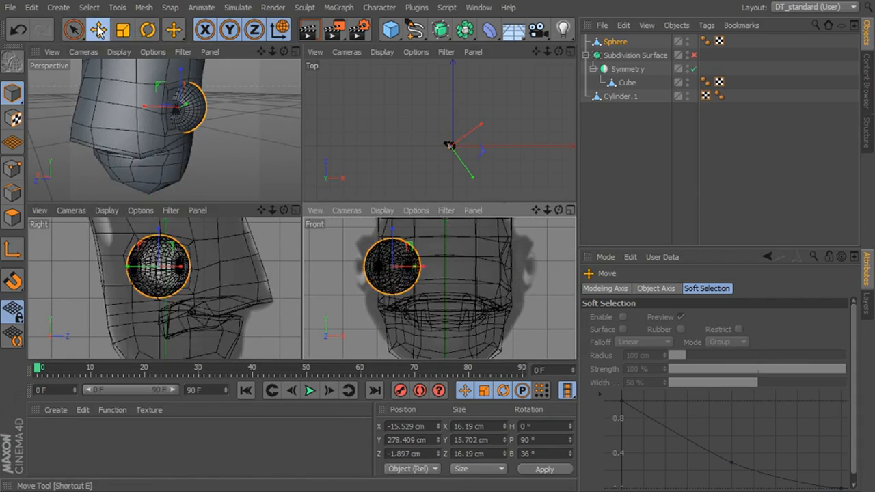
pyautogui.keyDown('alt'); pyautogui.moveTo(175, 124); pyautogui.dragTo(179, 141); pyautogui.keyUp('alt')
pyautogui.moveTo(157, 102); pyautogui.dragTo(167, 106)
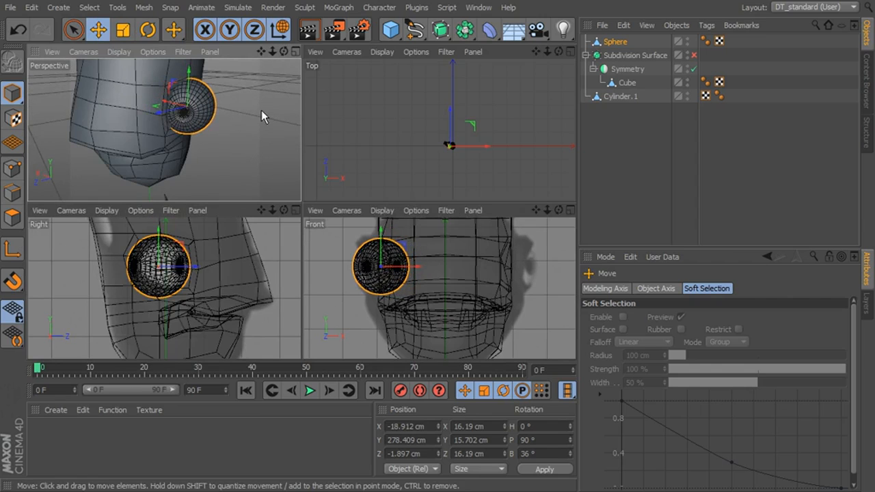
# Scale the eye sphere to about 15.4 cm, raise it slightly within the eye socket and deselect it.
pyautogui.middleClick(250, 95)
pyautogui.keyDown('alt'); pyautogui.moveTo(250, 94); pyautogui.dragTo(322, 137); pyautogui.keyUp('alt')
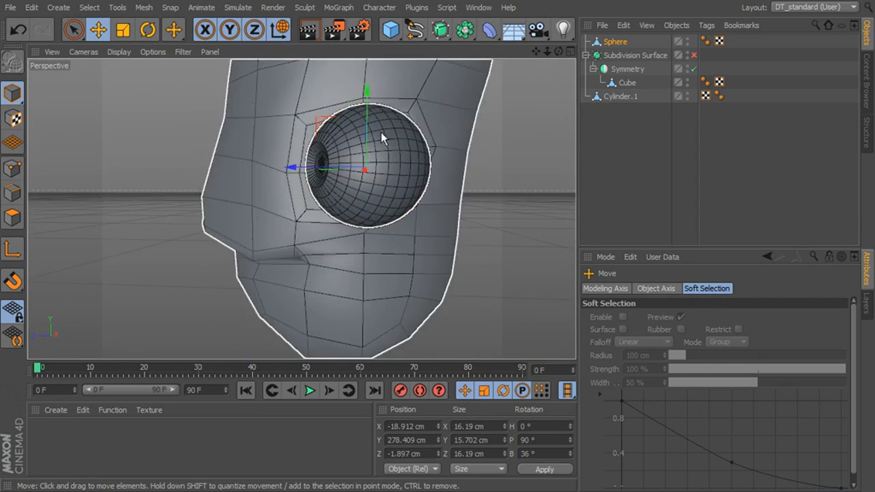
pyautogui.click(123, 29)
pyautogui.moveTo(386, 151); pyautogui.dragTo(342, 160)
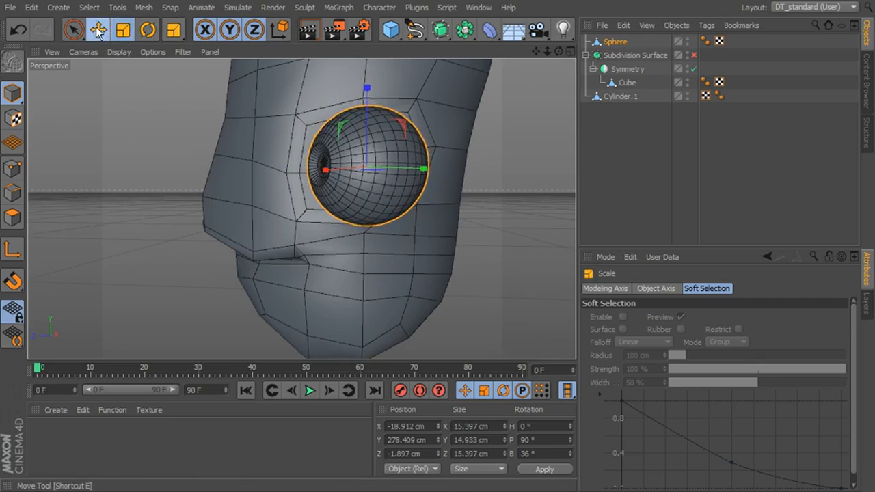
pyautogui.click(98, 30)
pyautogui.moveTo(363, 82); pyautogui.dragTo(363, 78)
pyautogui.keyDown('alt'); pyautogui.moveTo(398, 168); pyautogui.dragTo(559, 196); pyautogui.keyUp('alt')
pyautogui.click(473, 193)
pyautogui.keyDown('alt'); pyautogui.moveTo(490, 249); pyautogui.dragTo(403, 226, button='right'); pyautogui.keyUp('alt')
pyautogui.moveTo(301, 208)
pyautogui.keyDown('alt'); pyautogui.mouseDown()
pyautogui.moveTo(415, 222)
pyautogui.moveTo(412, 200)
pyautogui.moveTo(346, 211)
pyautogui.moveTo(376, 223)
pyautogui.moveTo(381, 251)
pyautogui.mouseUp(); pyautogui.keyUp('alt')
pyautogui.scroll(2, 381, 246)
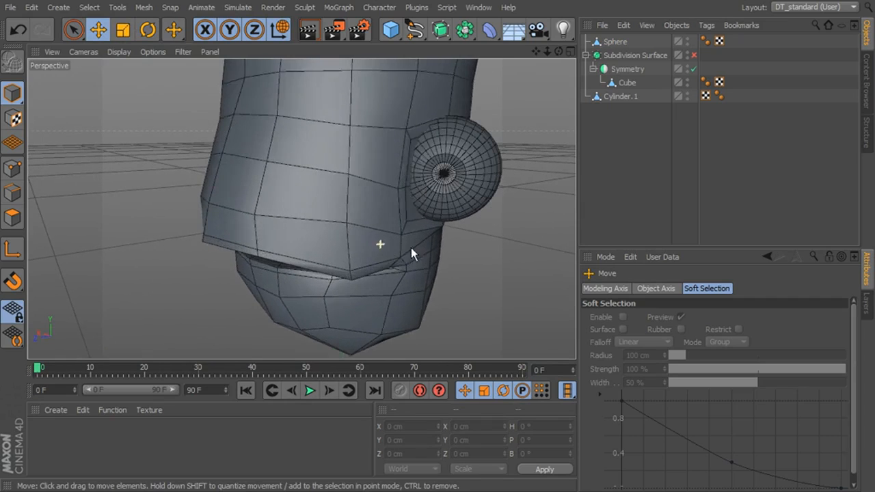